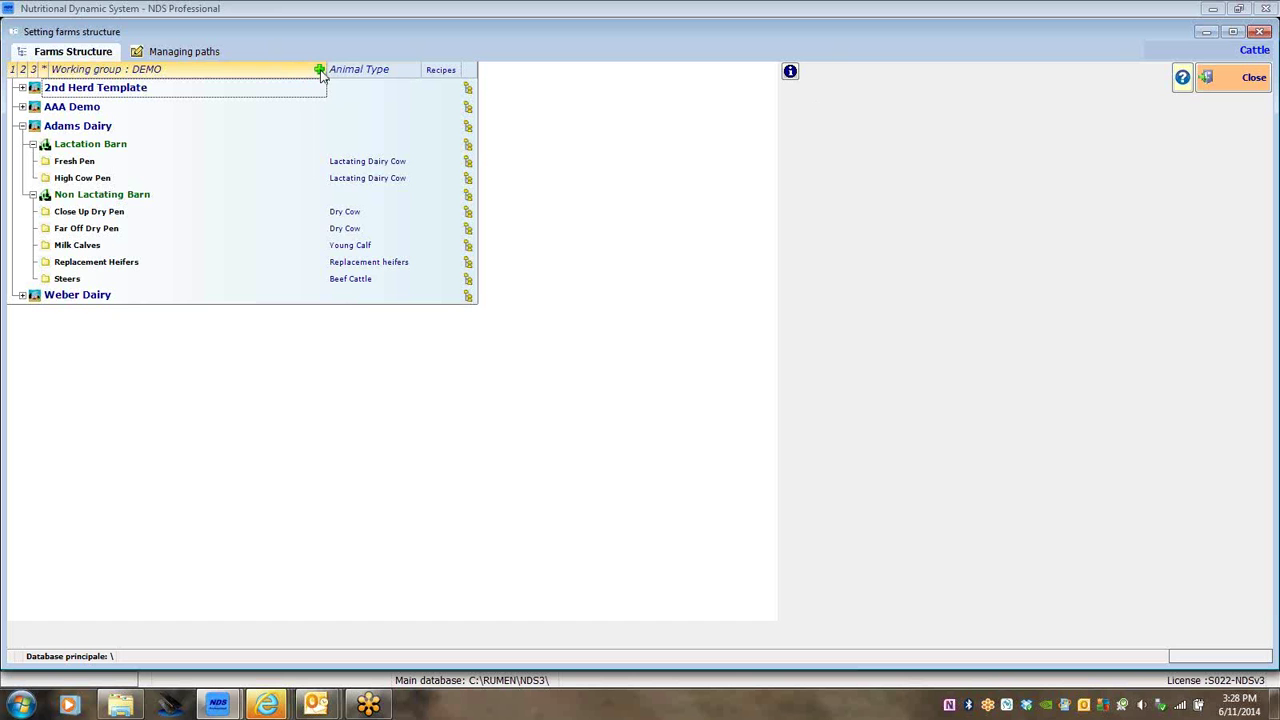
Step: Add New Farm 1 and New Farm 2 to the DEMO group, then expand New Farm 1's details
click(321, 76)
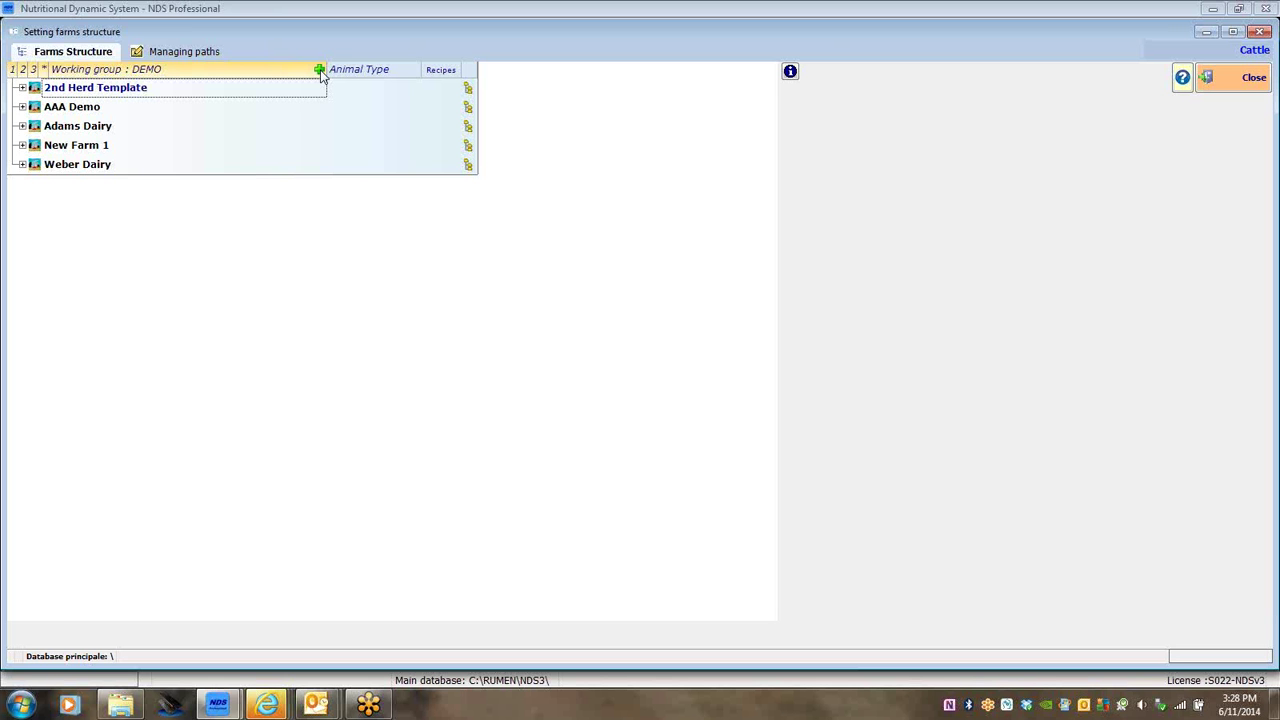
click(320, 72)
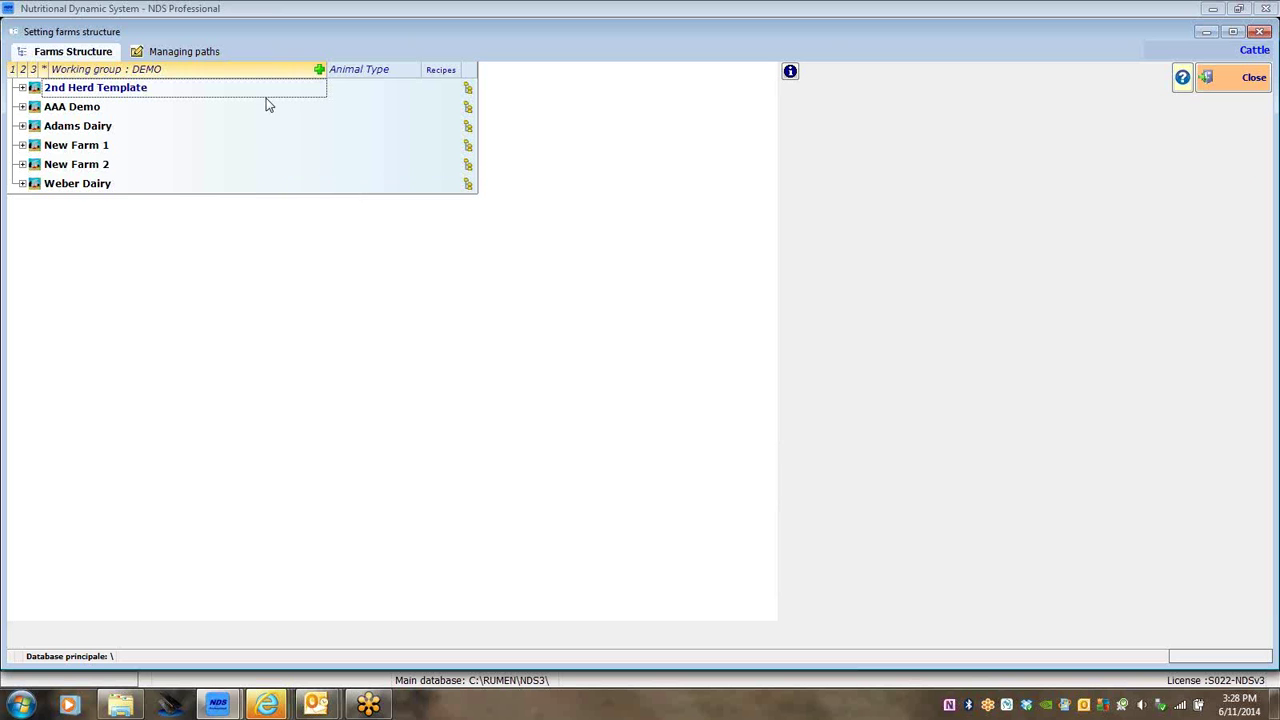
click(24, 148)
click(24, 148)
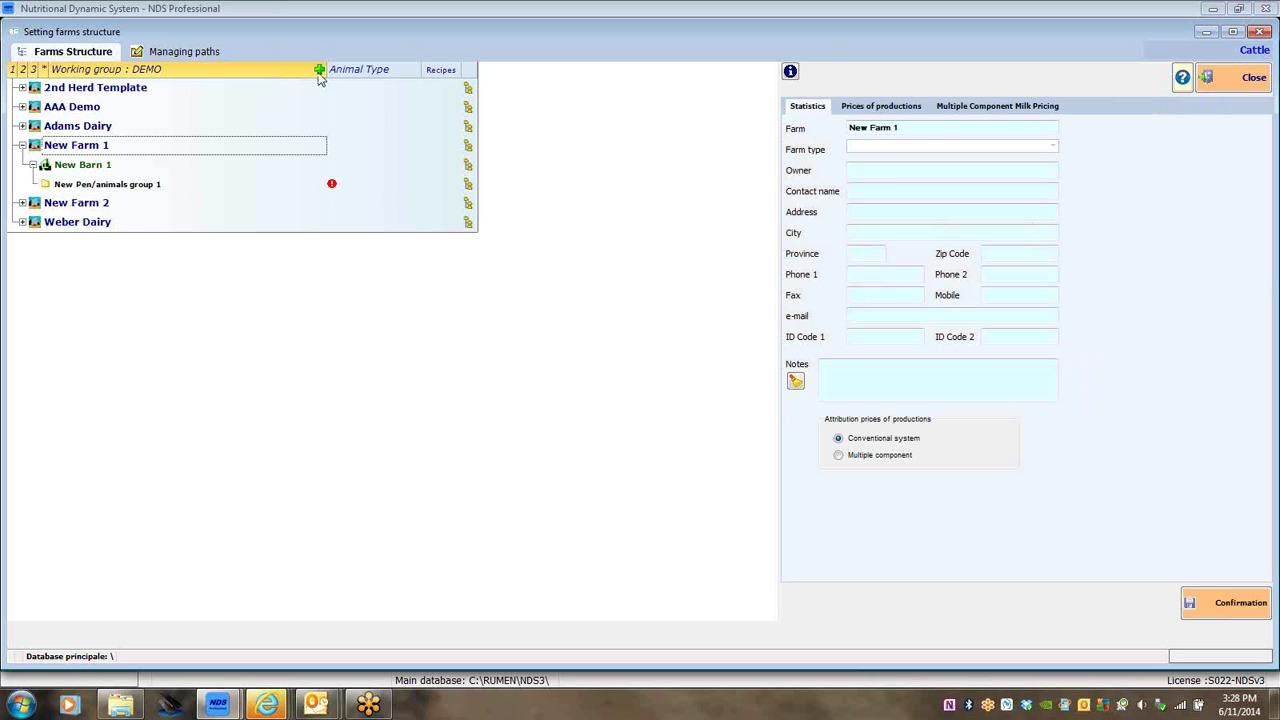
Step: Replace the farm name with 'Brads Dairy' and commit it
click(909, 127)
key(BackSpace)
key(BackSpace)
key(BackSpace)
key(BackSpace)
key(BackSpace)
key(BackSpace)
key(BackSpace)
key(BackSpace)
key(BackSpace)
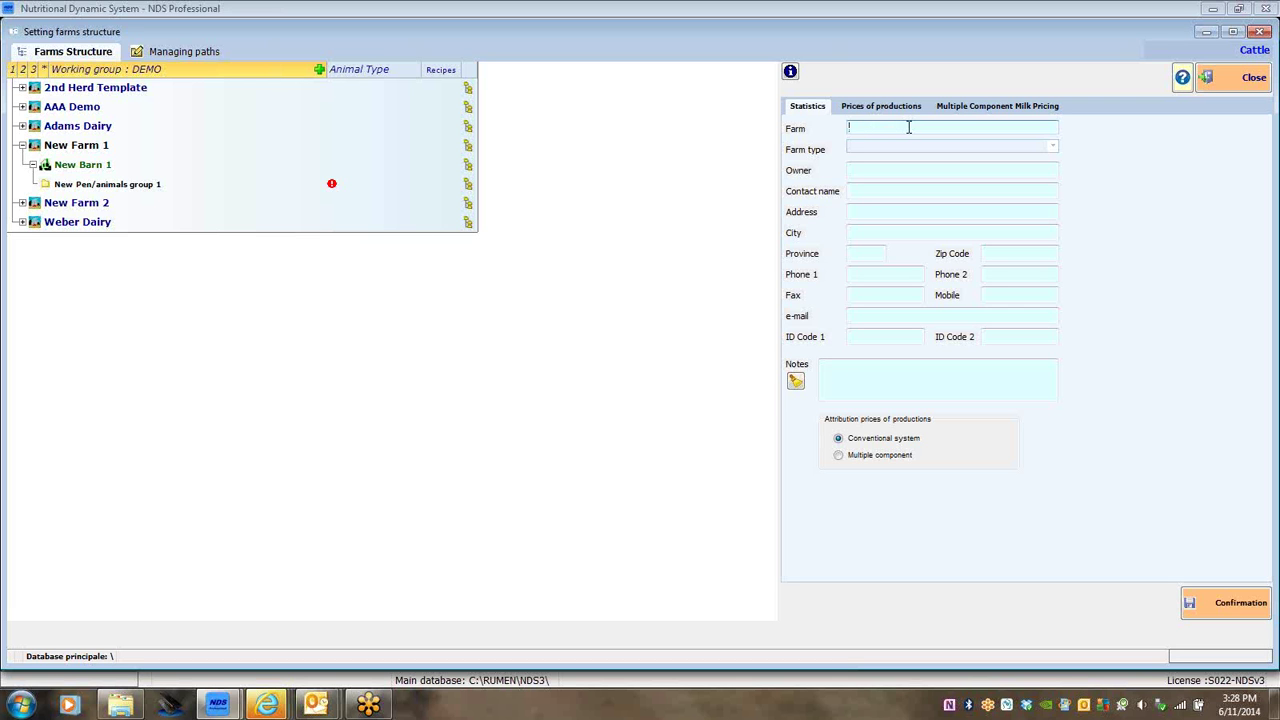
text(Brads Dairy)
click(1238, 604)
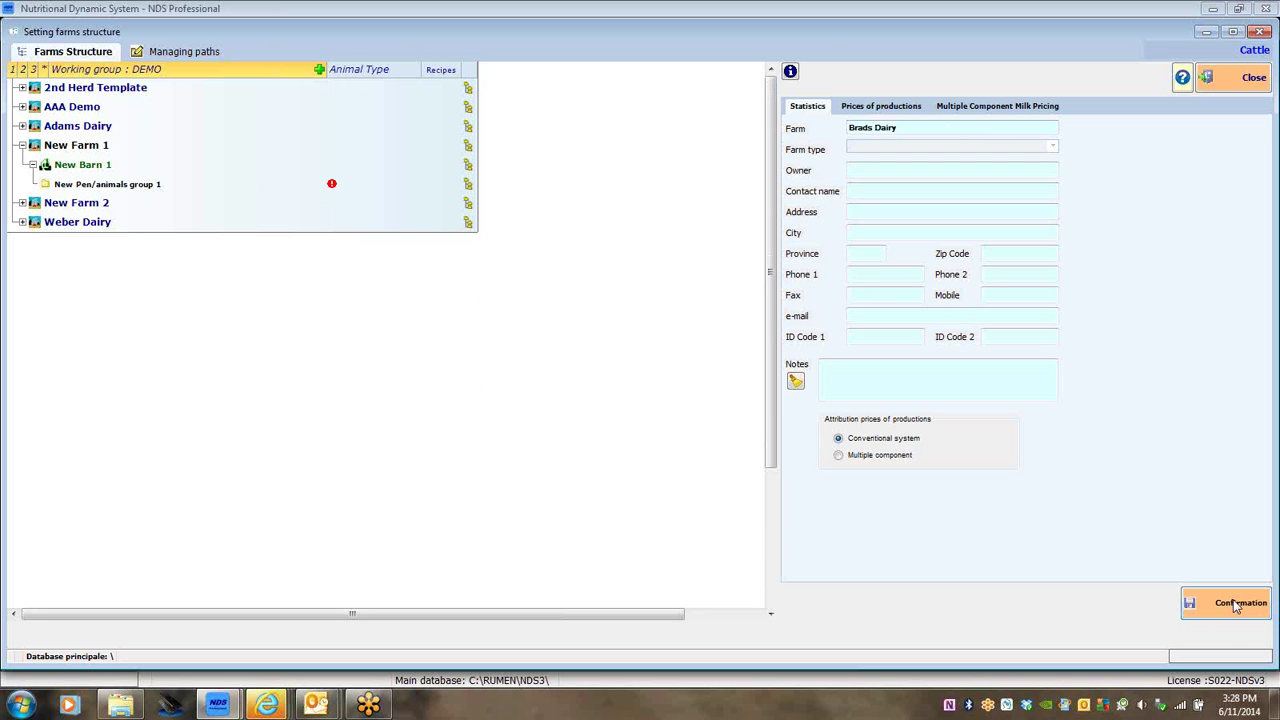
Step: Rename New Barn 1 to 'Milk Cow Barn'
click(64, 168)
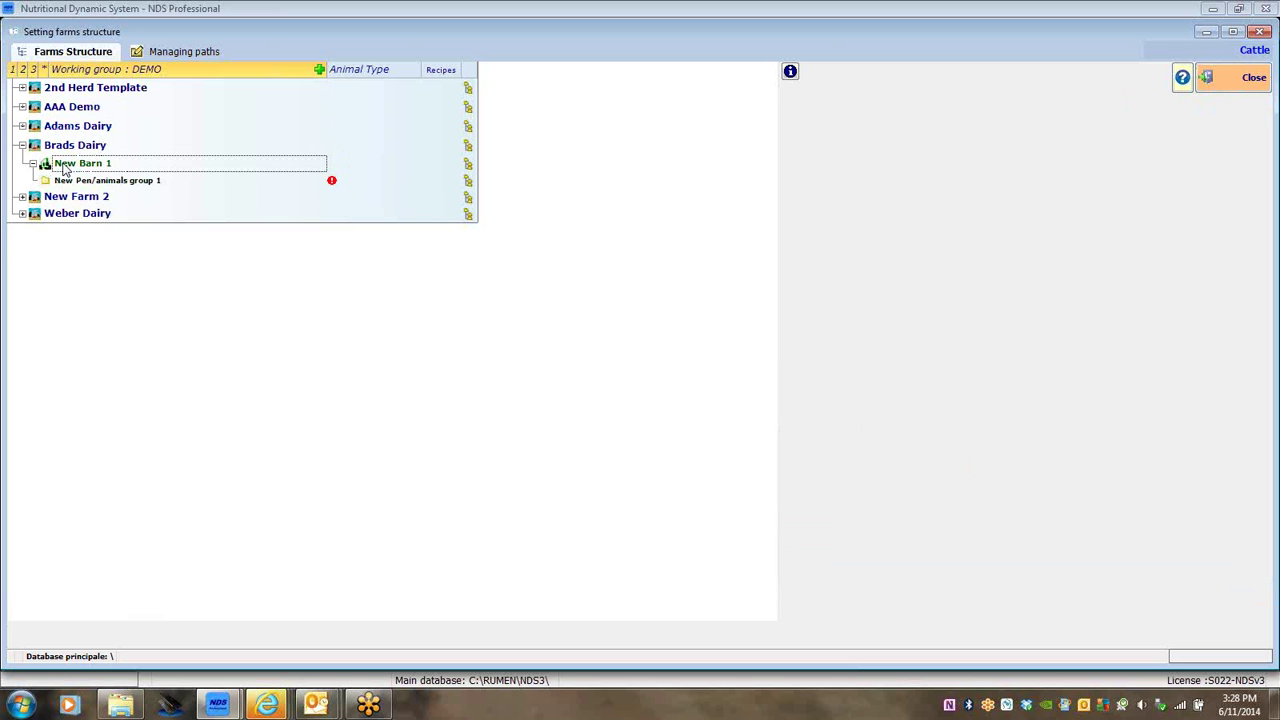
click(64, 168)
text(La)
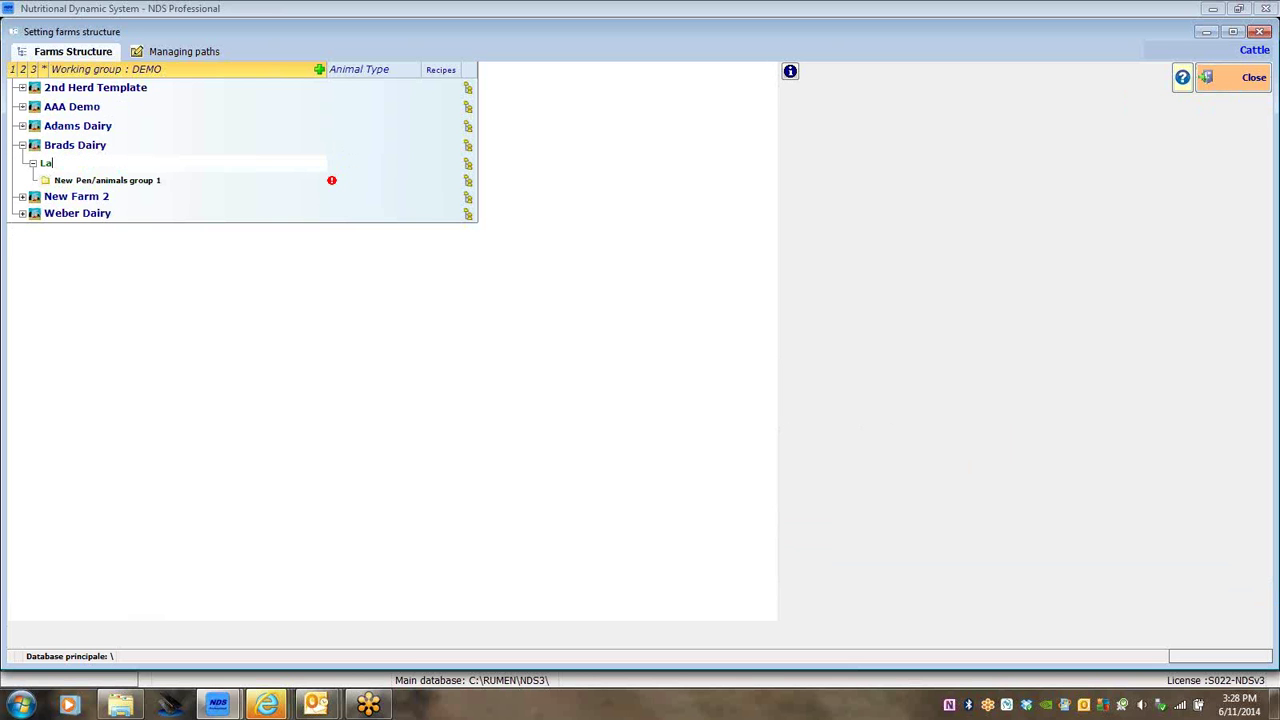
key(BackSpace)
key(BackSpace)
text(Milk Cow Barn)
Step: Name the barn's pen 'Lactation High Pen'
click(100, 185)
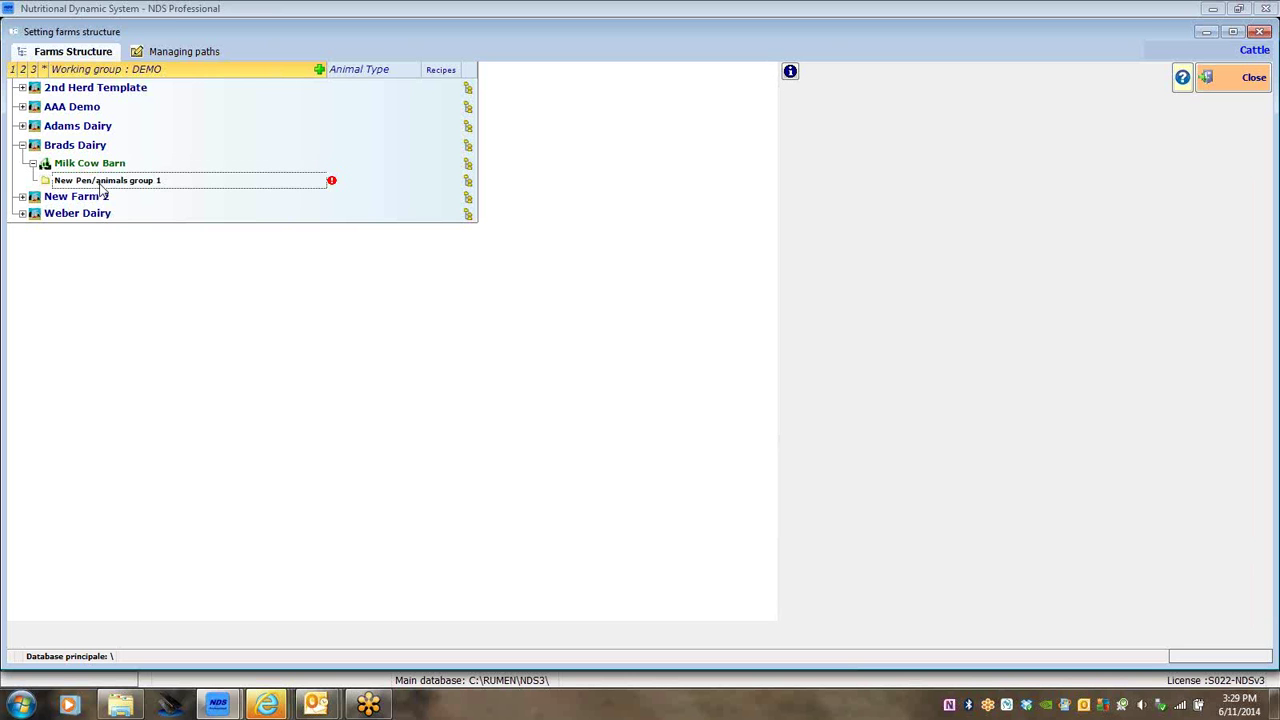
text(Lactation)
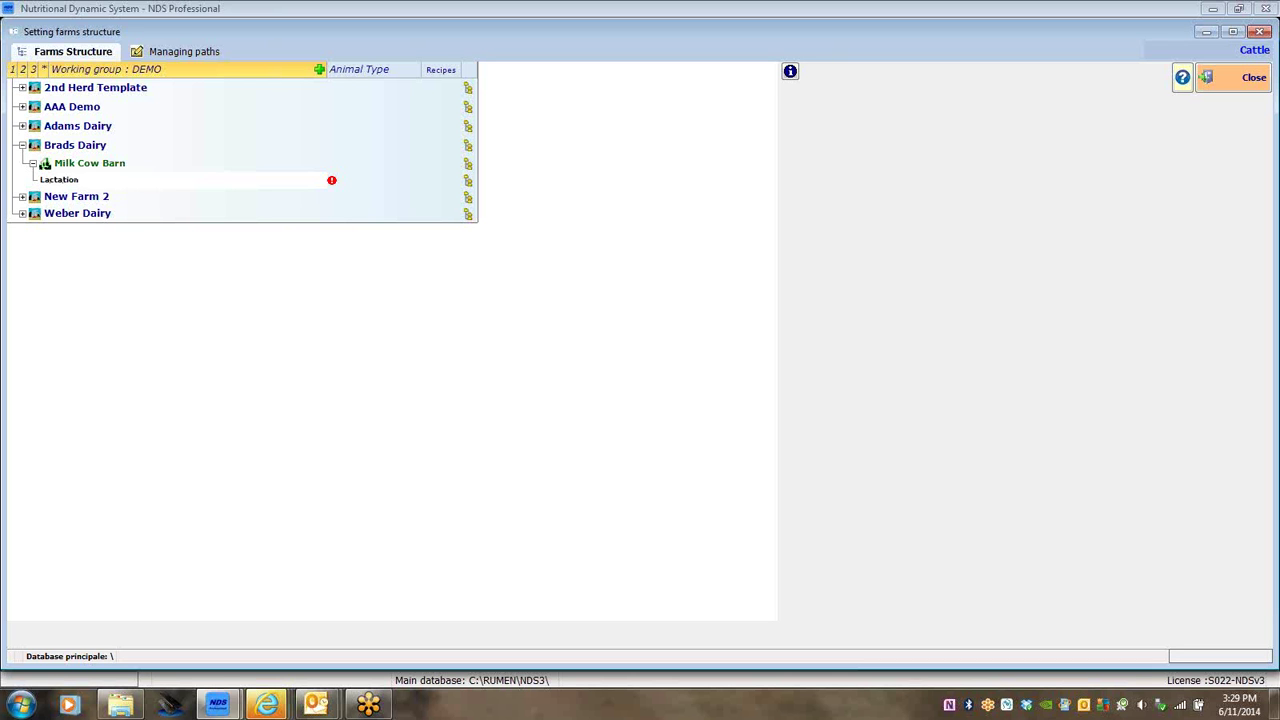
text(High Pen)
Step: Set Lactation High Pen's animal type to 1 - Lactating Dairy Cow, then reopen Brads Dairy's details
mouse_move(334, 186)
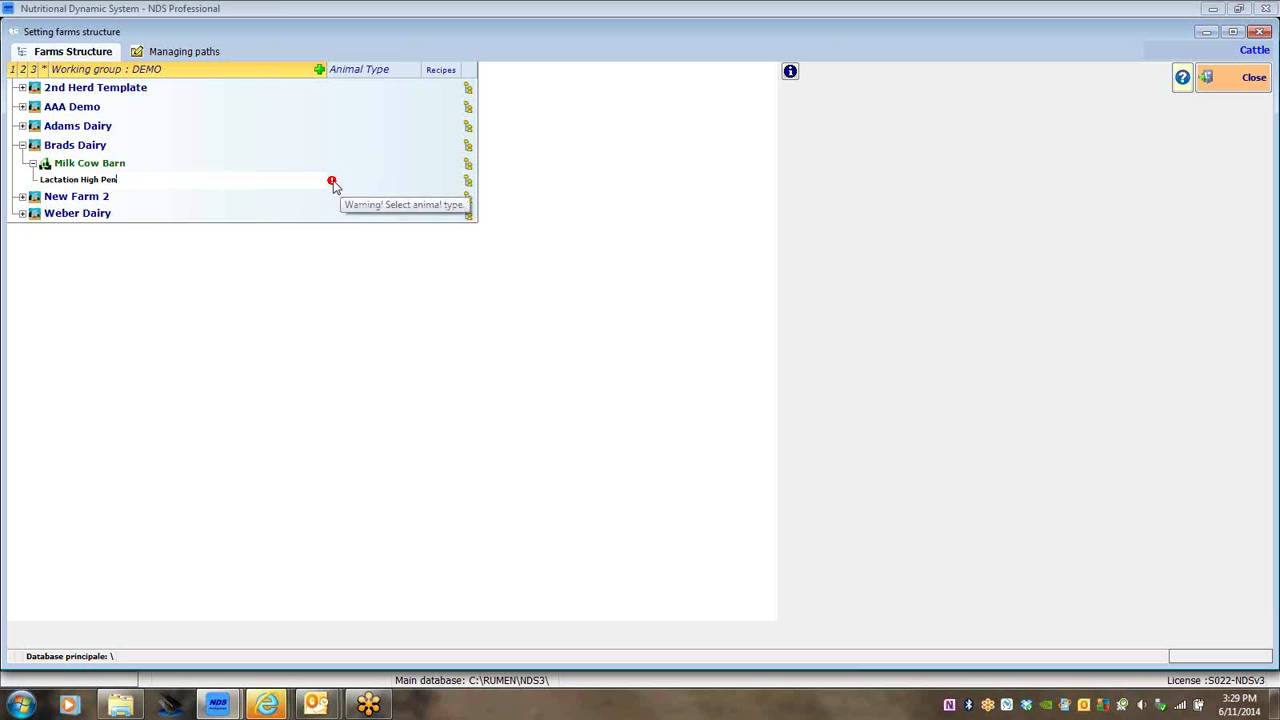
click(334, 186)
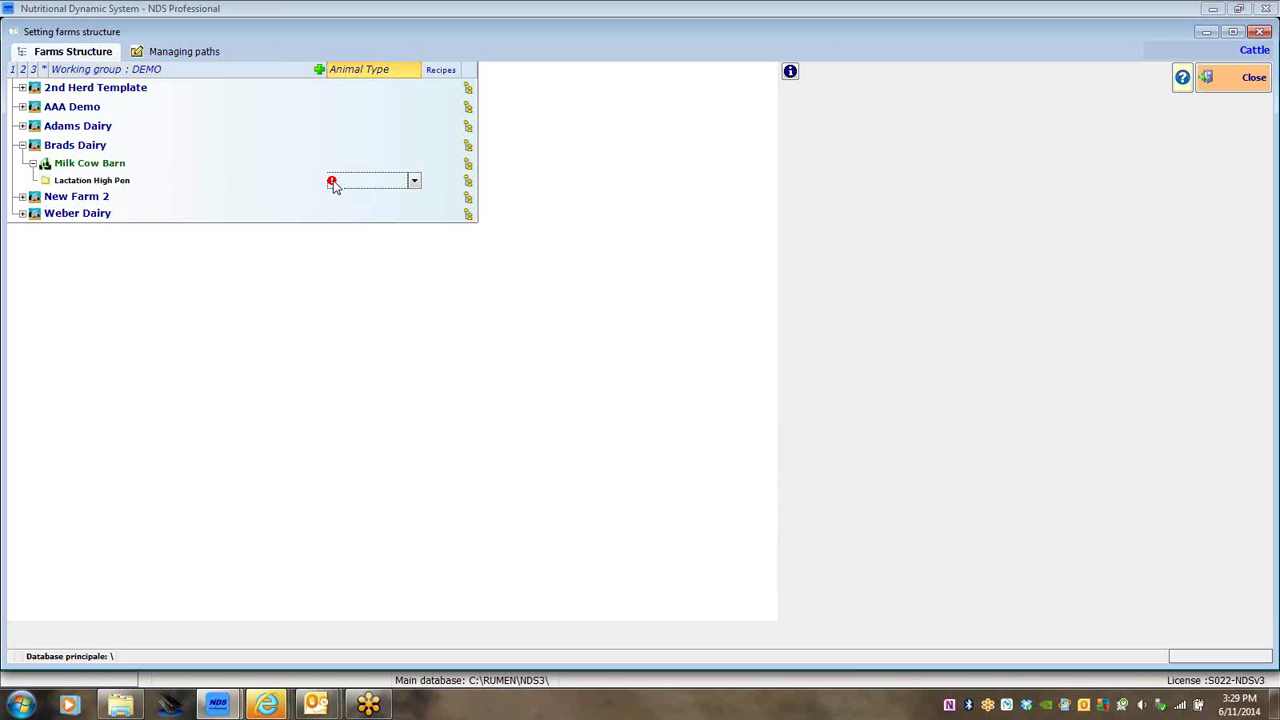
click(415, 185)
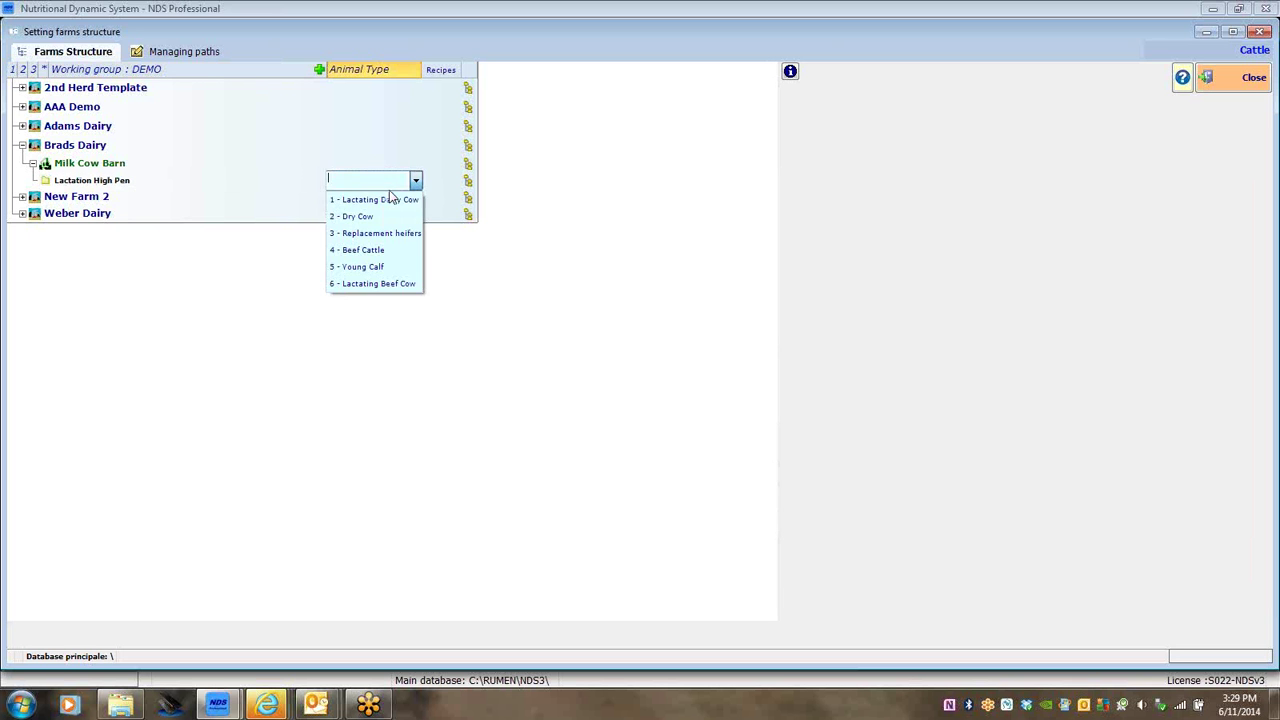
click(375, 200)
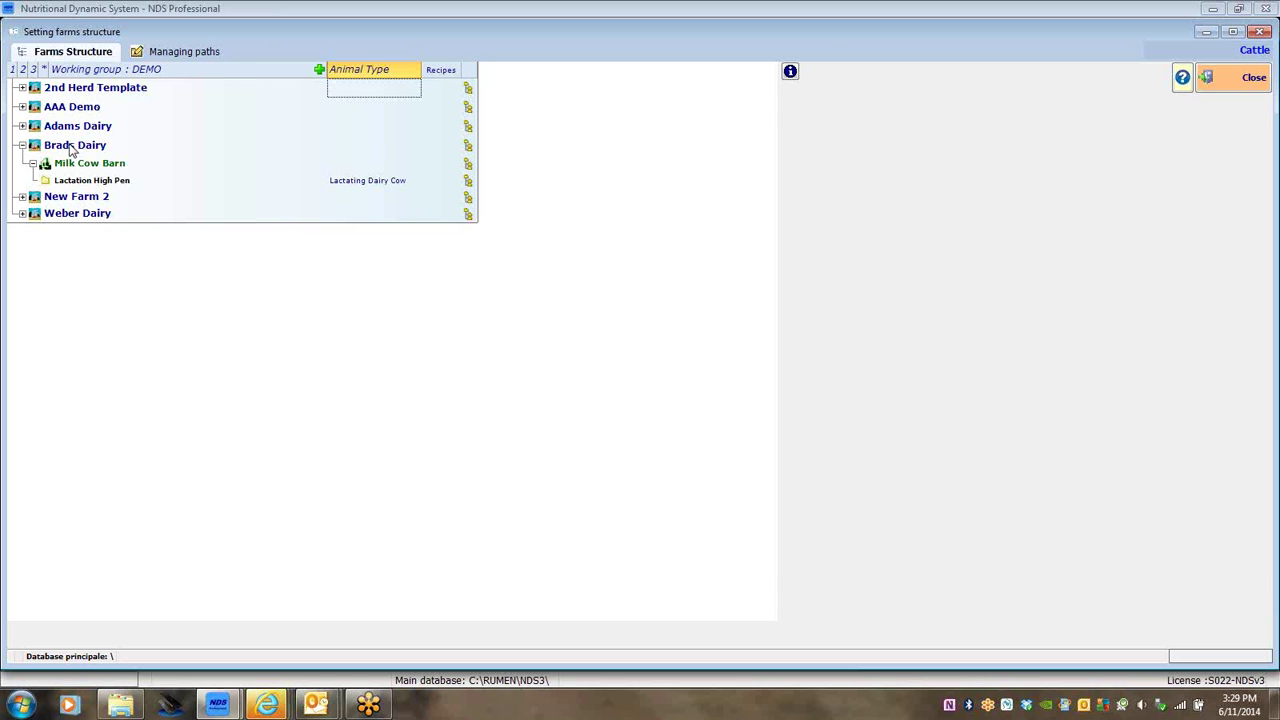
click(72, 148)
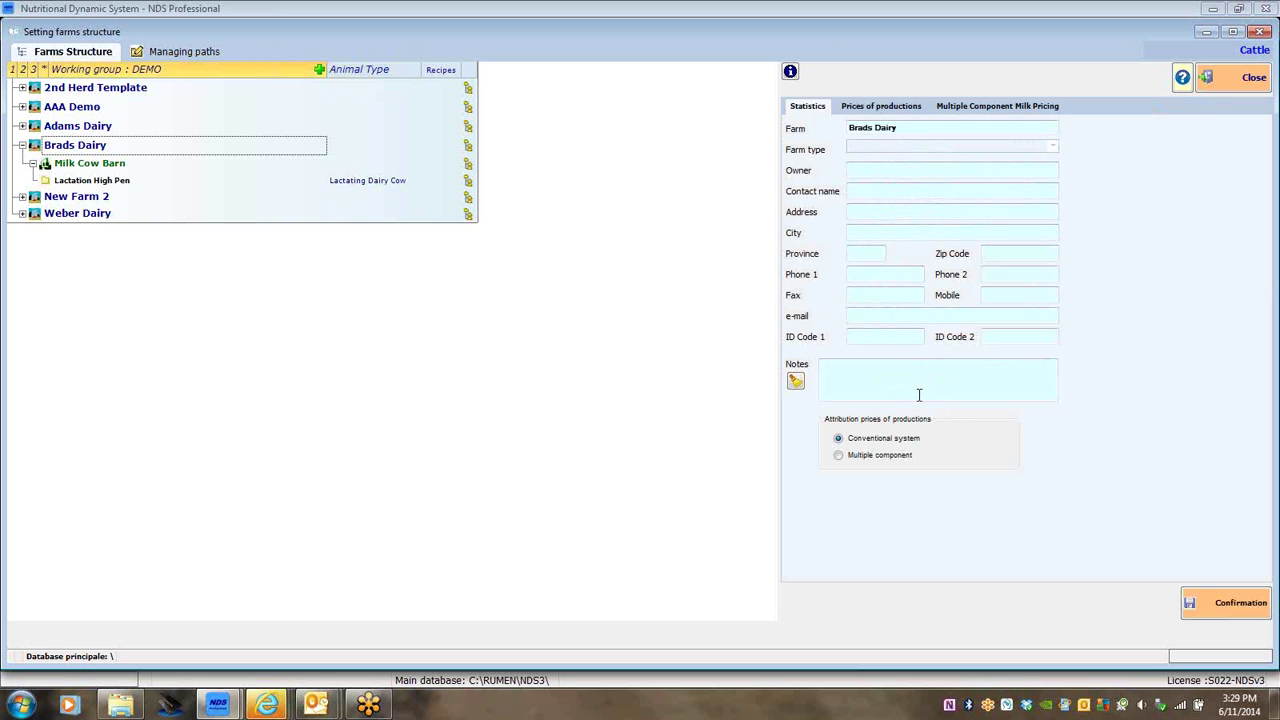
Step: Set price attribution to Multiple component and add a new component price set dated 6/11/2014
click(985, 109)
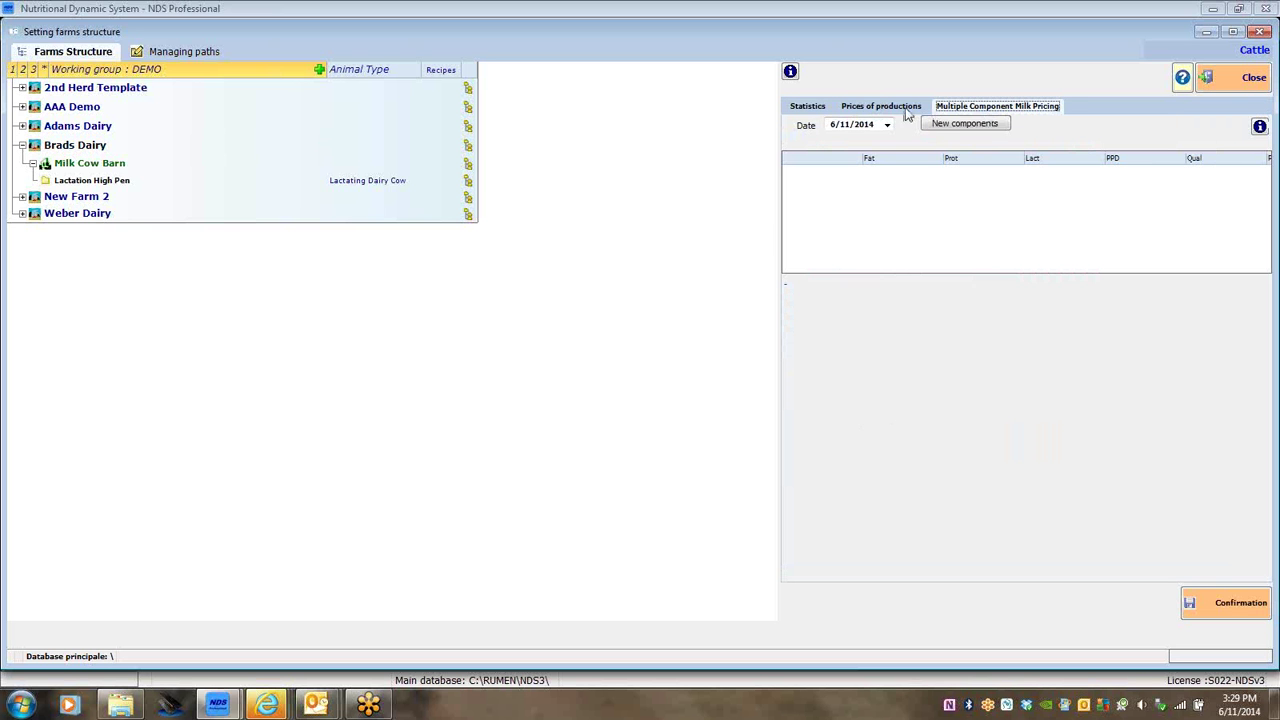
click(808, 105)
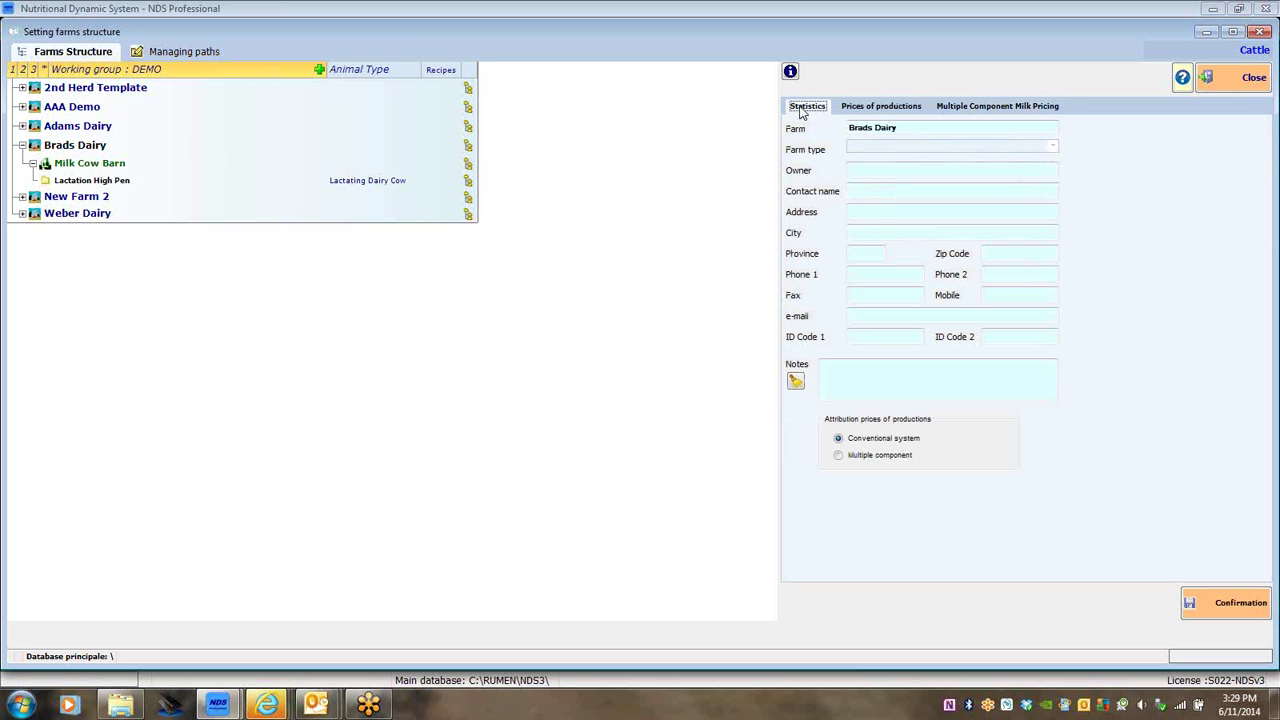
click(838, 456)
click(998, 106)
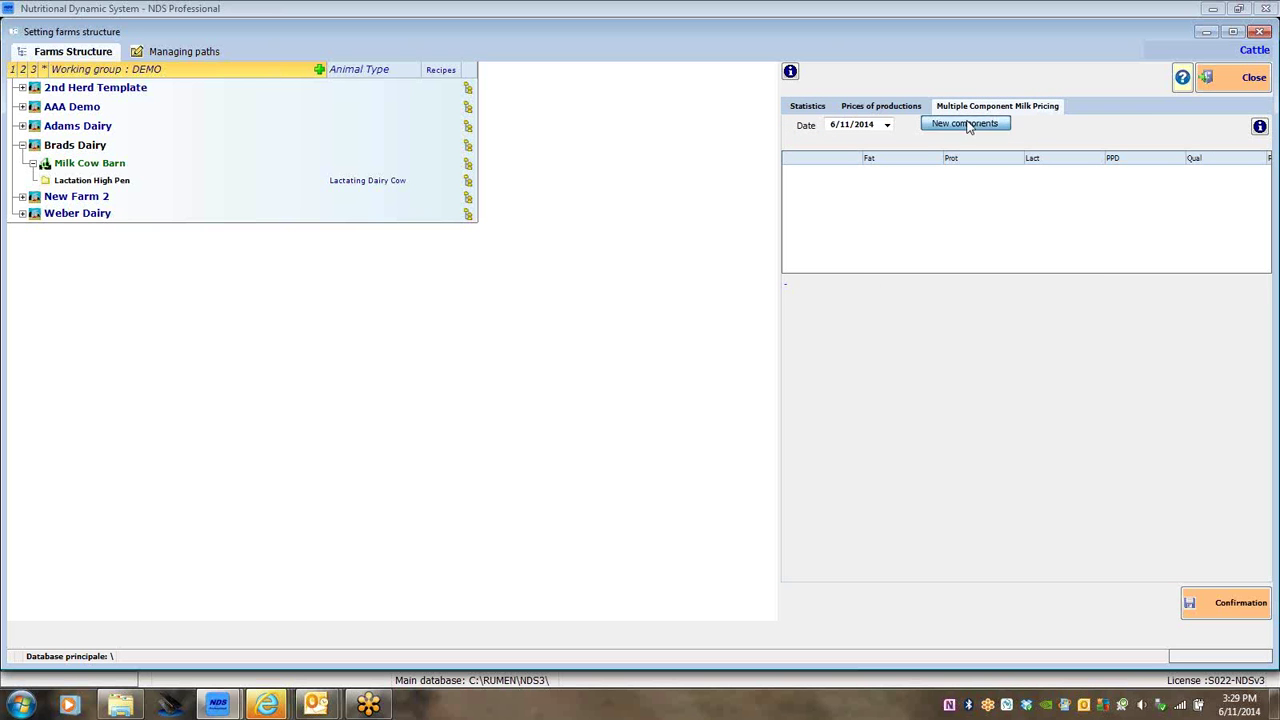
click(970, 126)
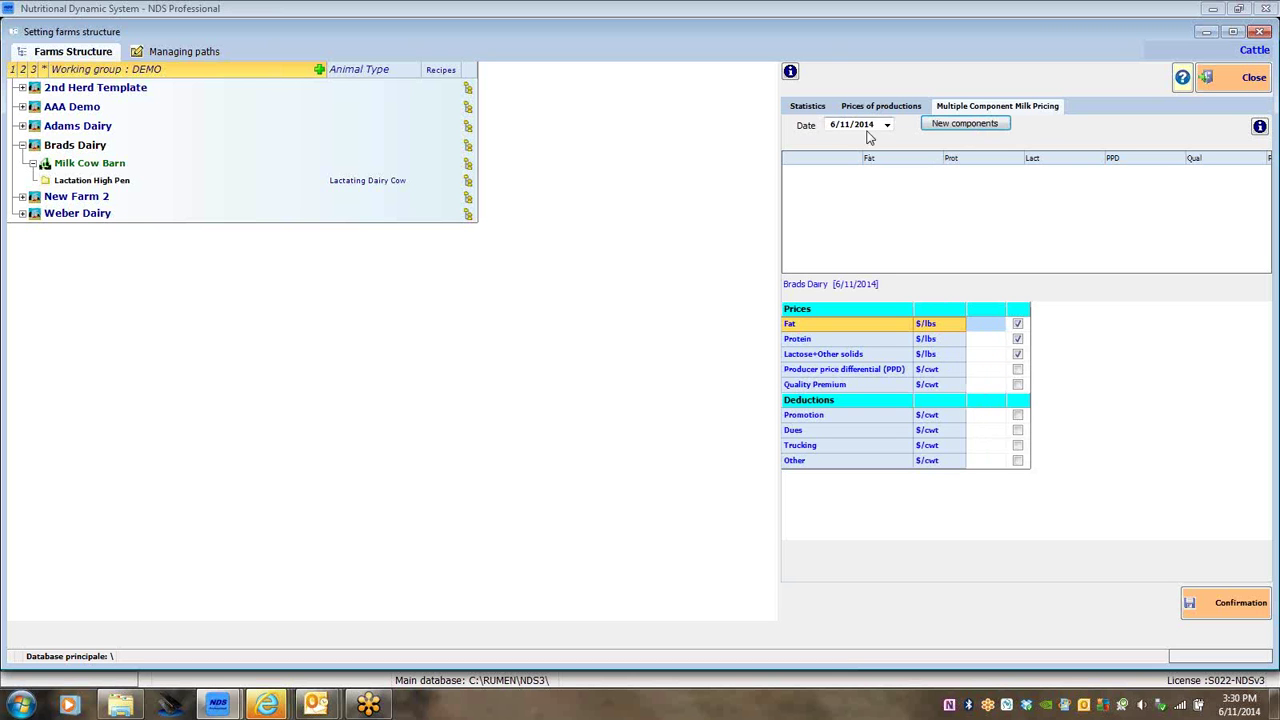
click(805, 107)
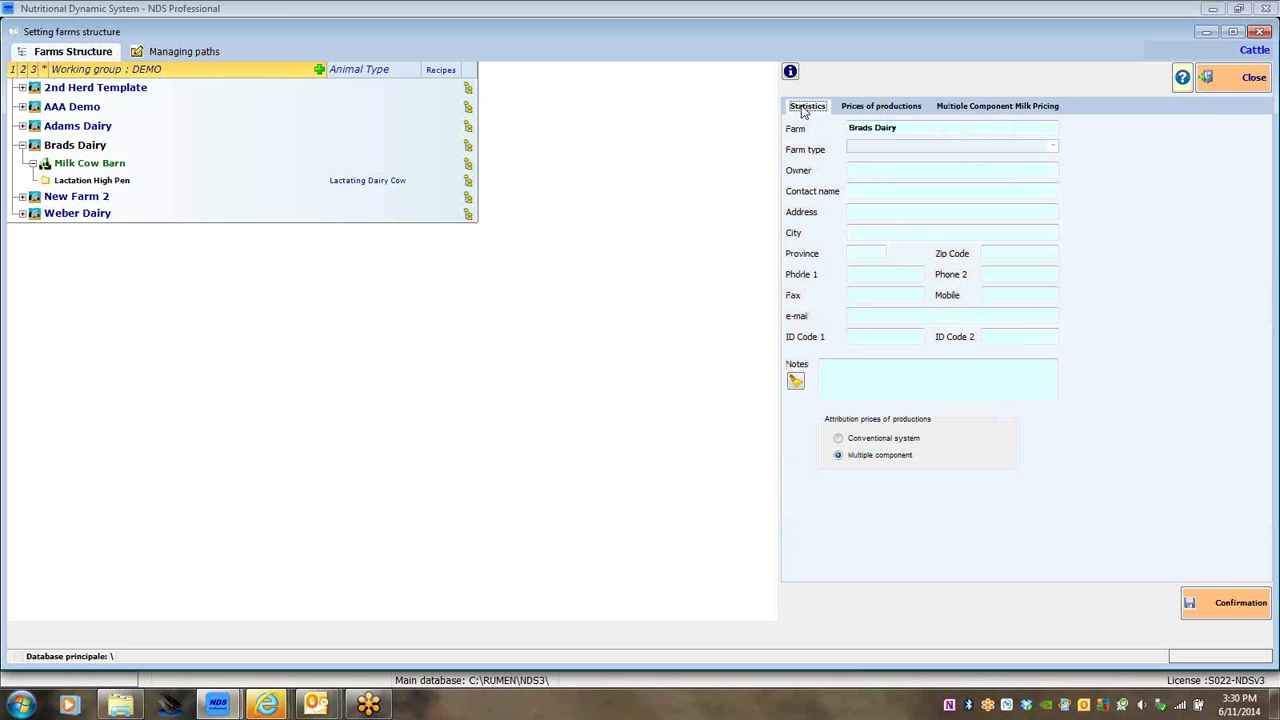
click(839, 439)
click(839, 456)
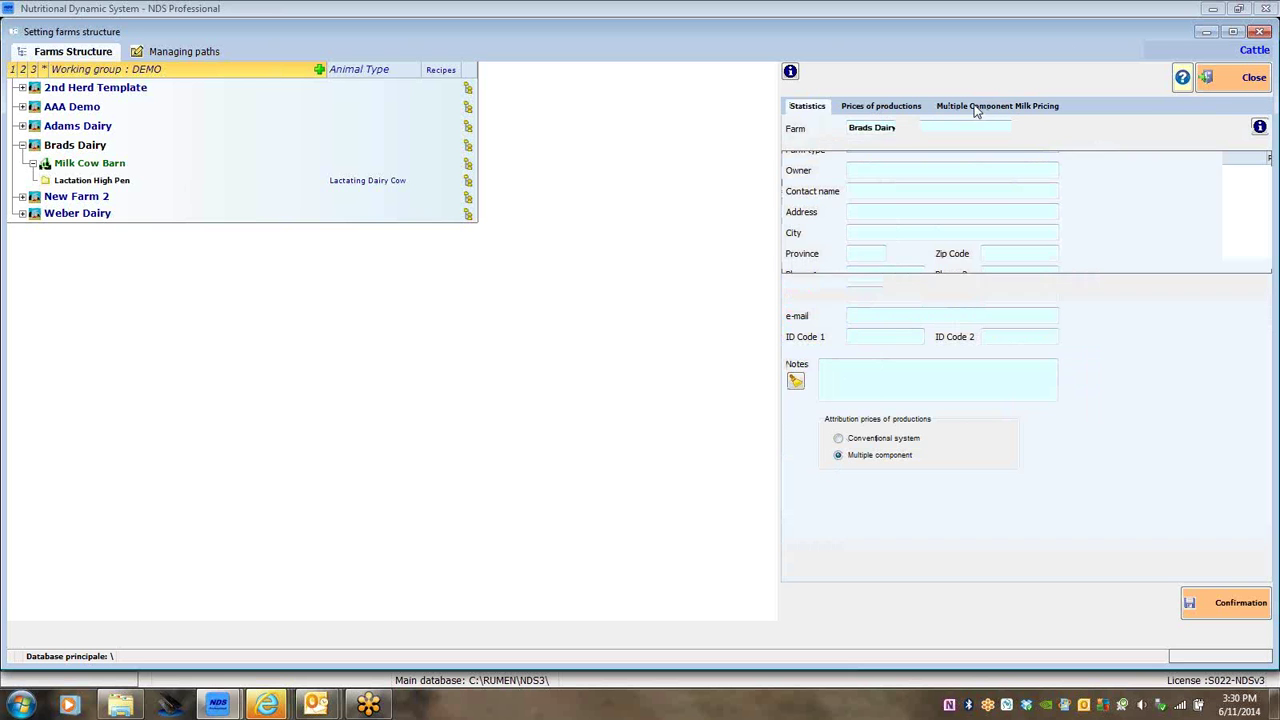
click(977, 107)
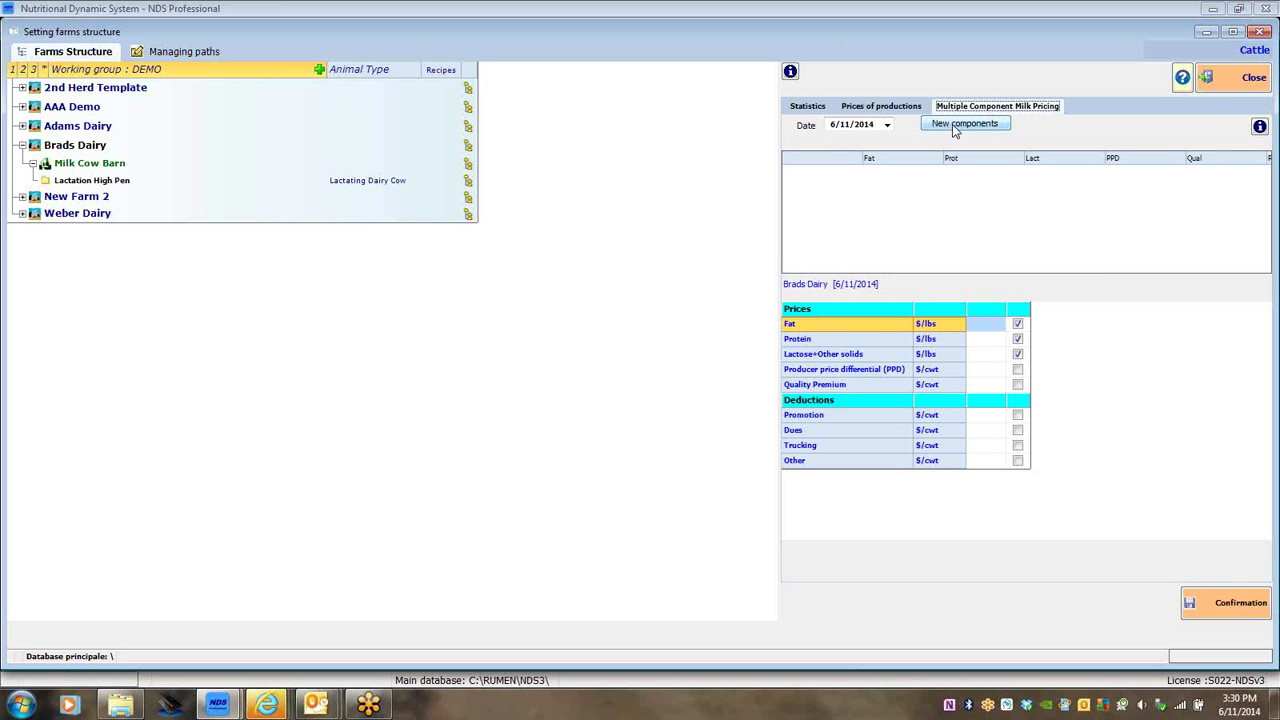
click(955, 127)
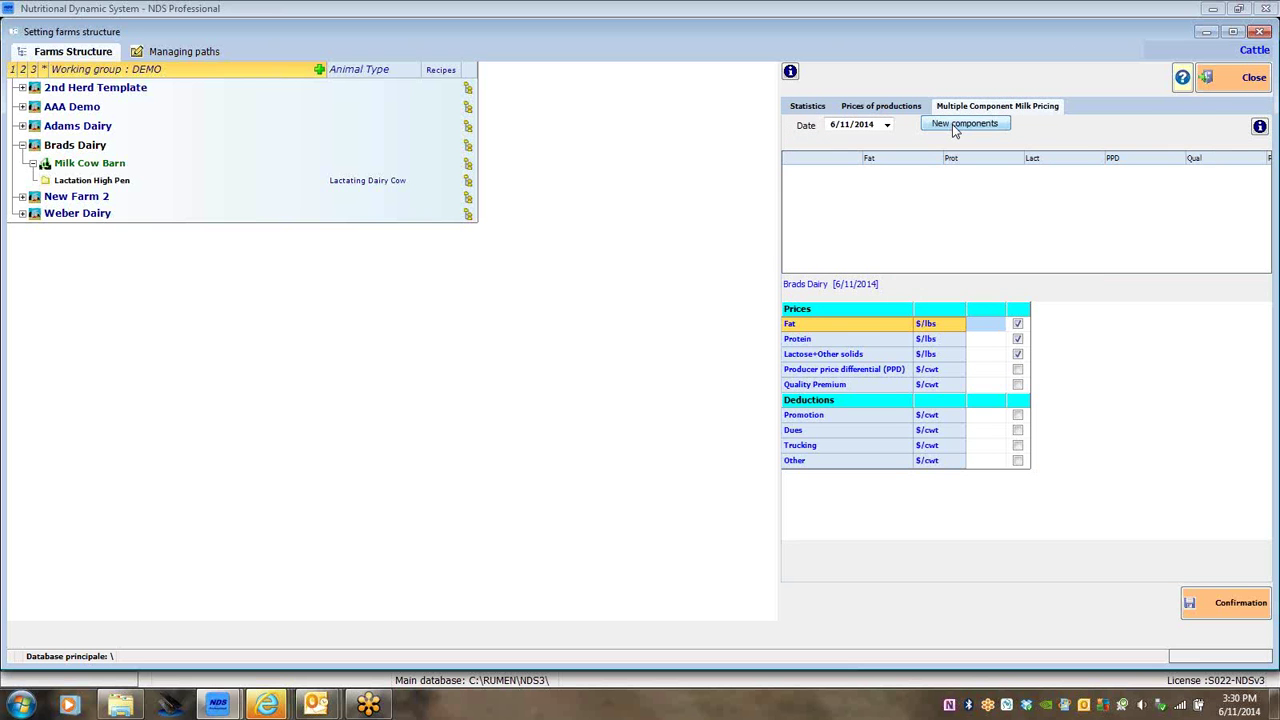
click(1018, 357)
Step: Close the Setting farms structure window to return to the start page
click(1245, 84)
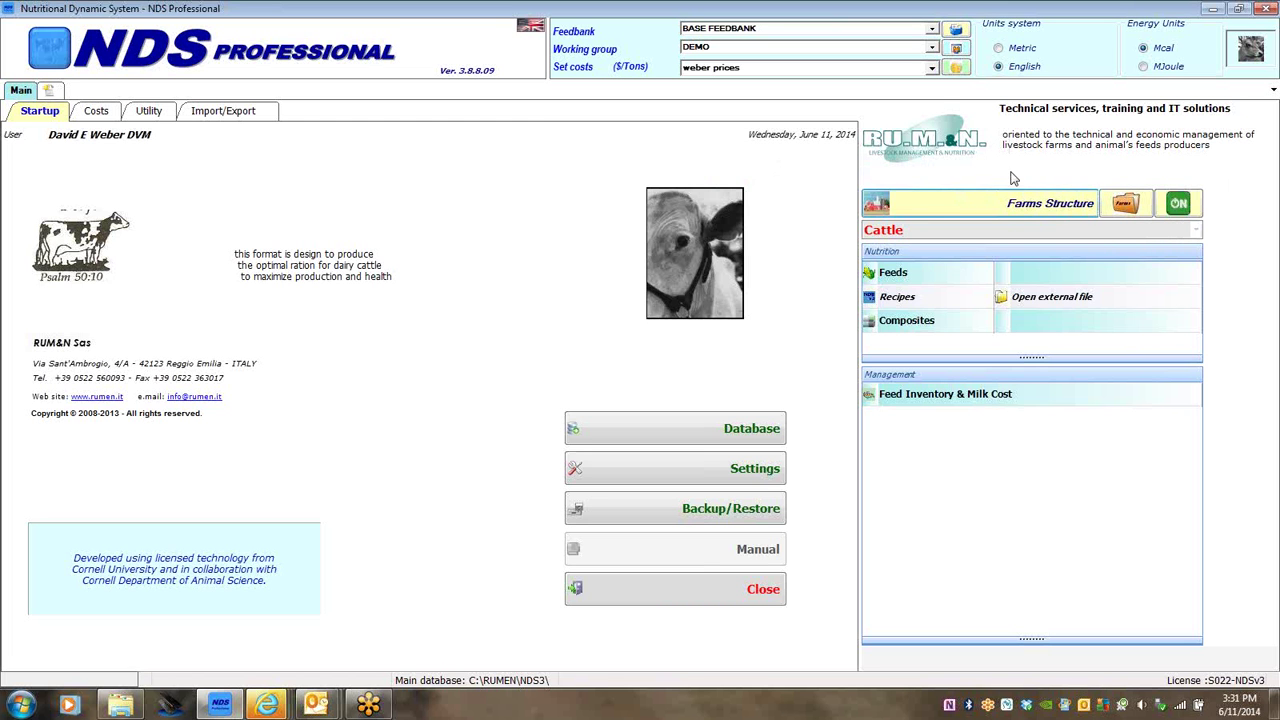
Step: Open the Recipes window, collapse AAA Demo and expand Adams Dairy
click(900, 297)
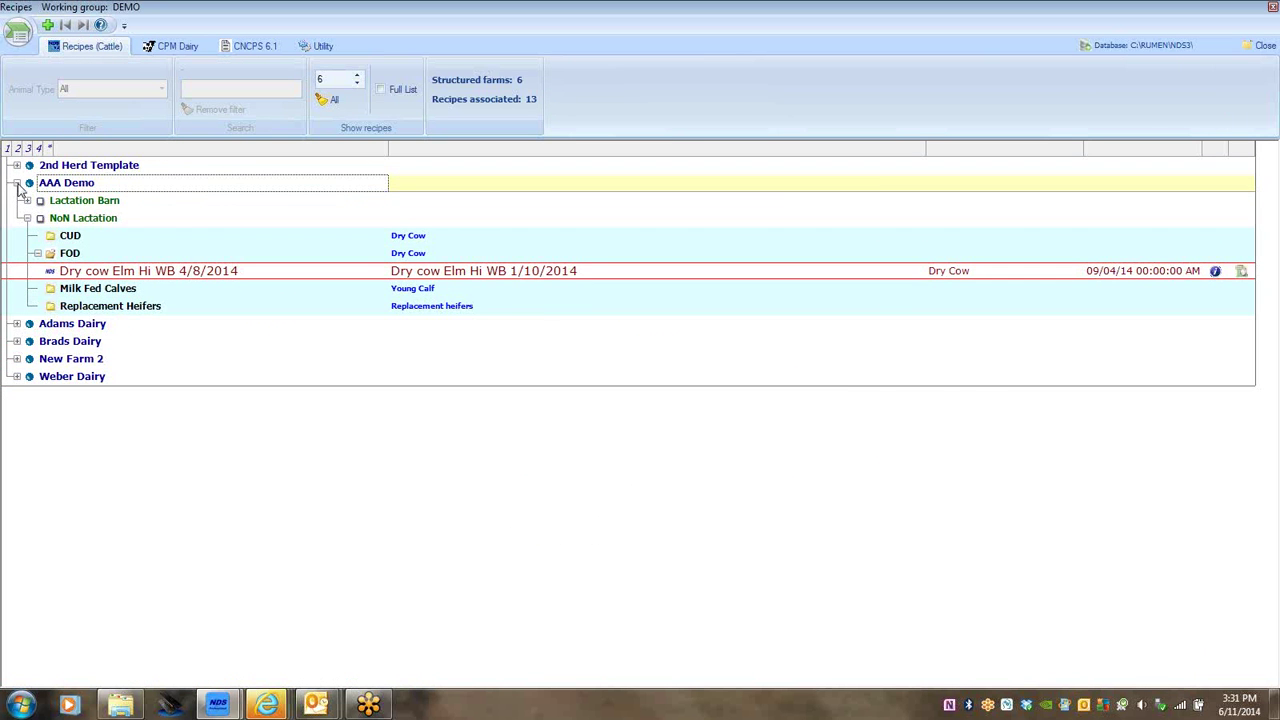
click(16, 184)
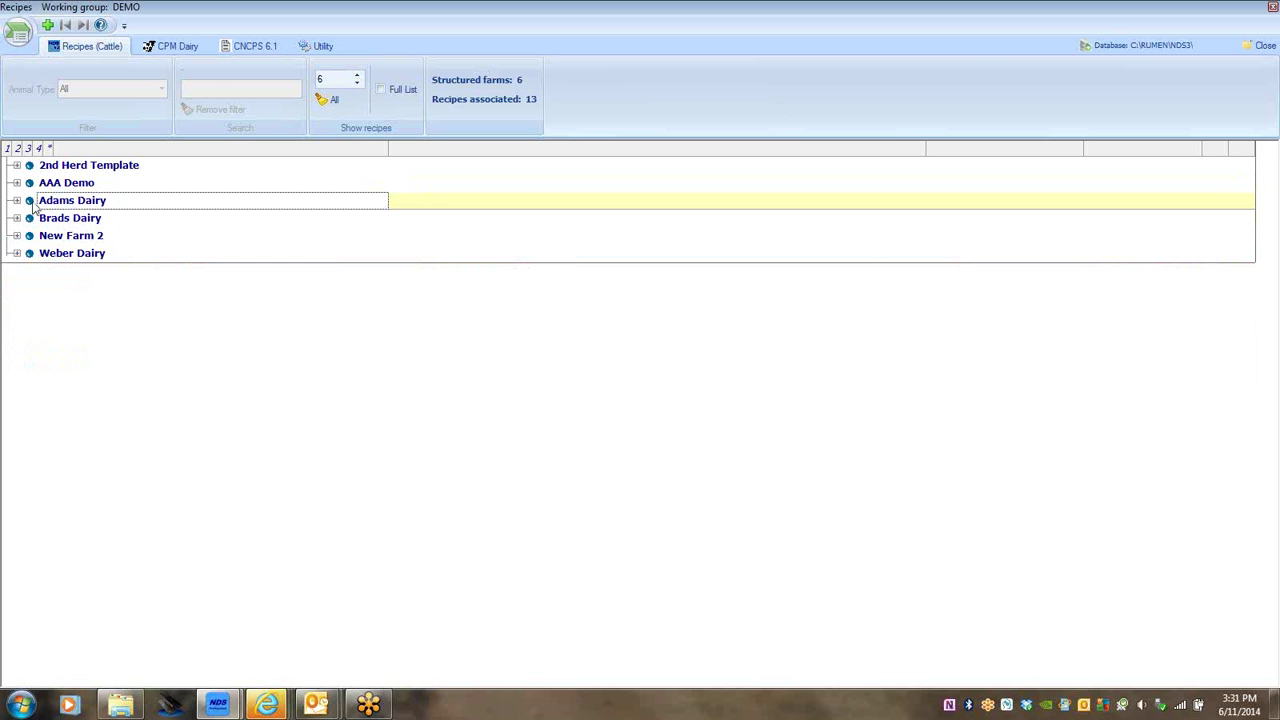
click(29, 201)
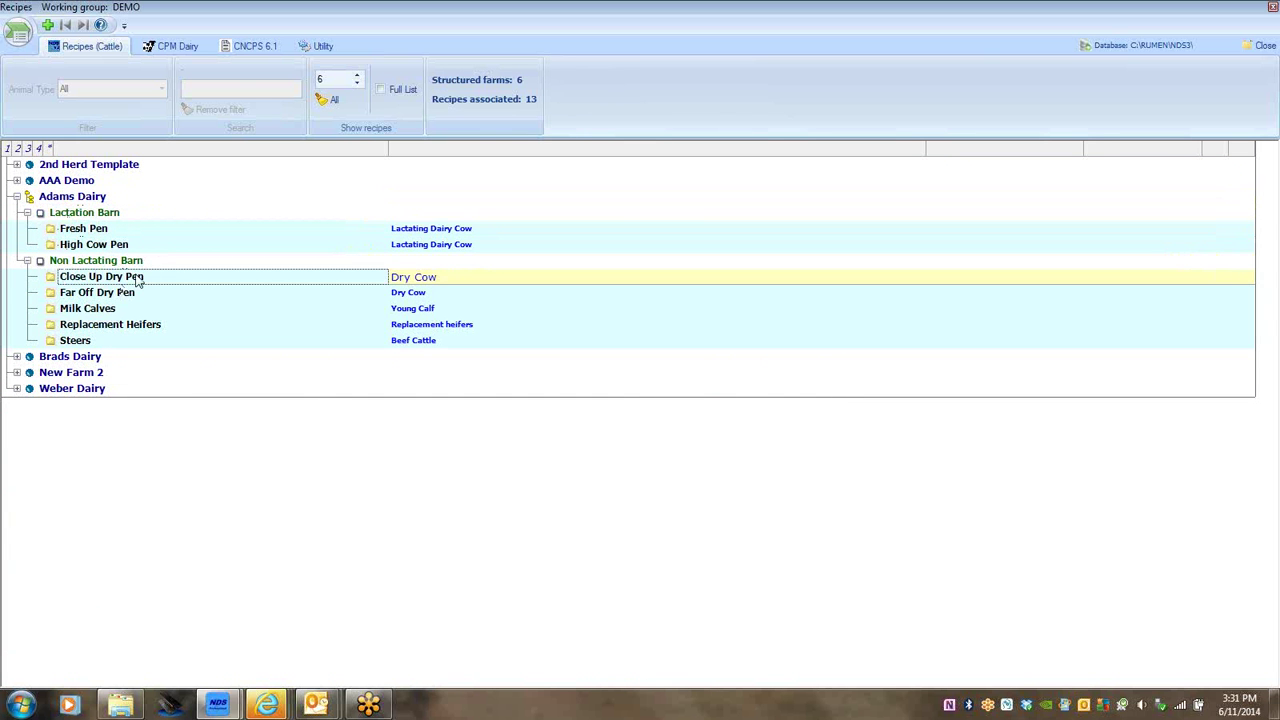
Step: Show 6 recipes and expand 2nd Herd Template and Adams Dairy's barns and pens
click(322, 78)
text(6)
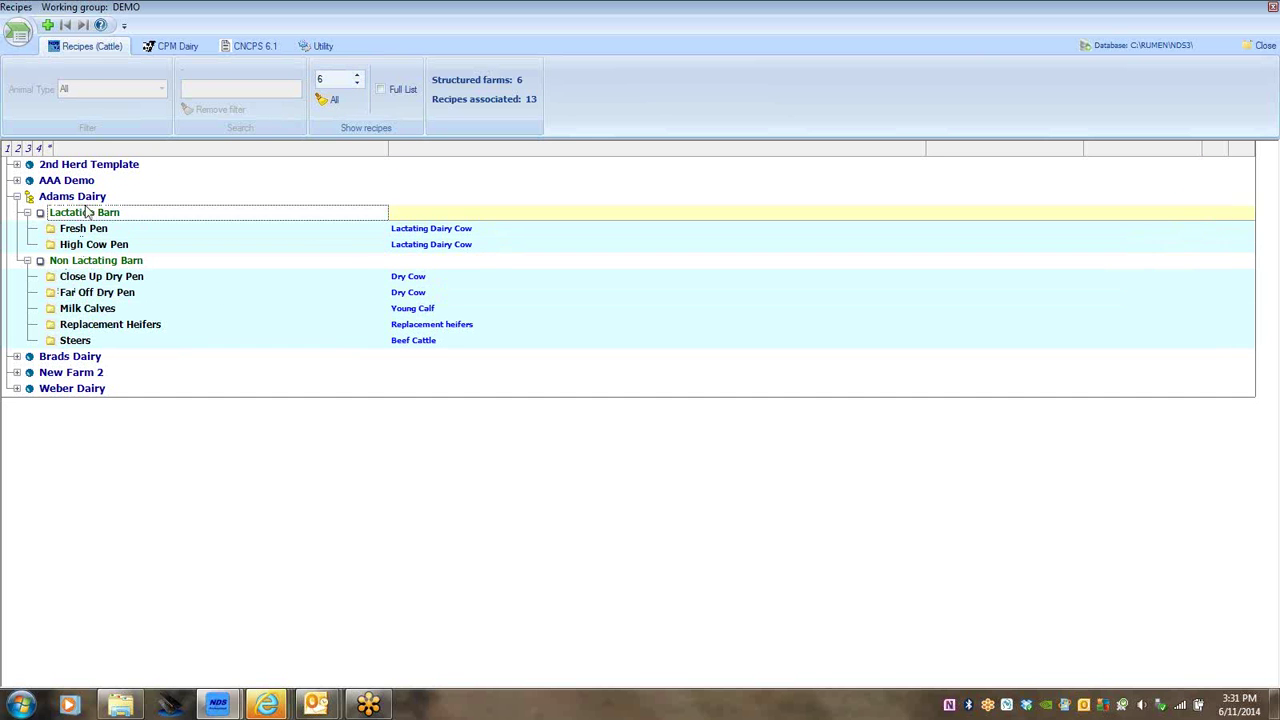
click(29, 165)
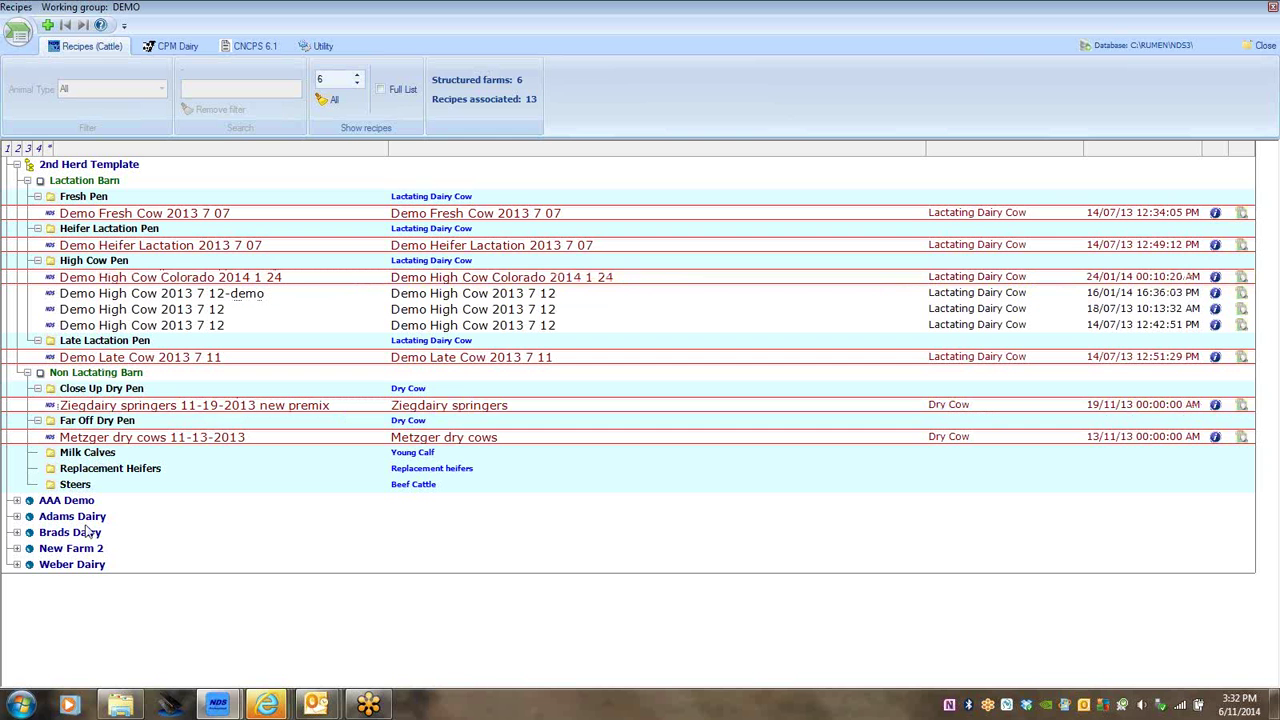
click(29, 516)
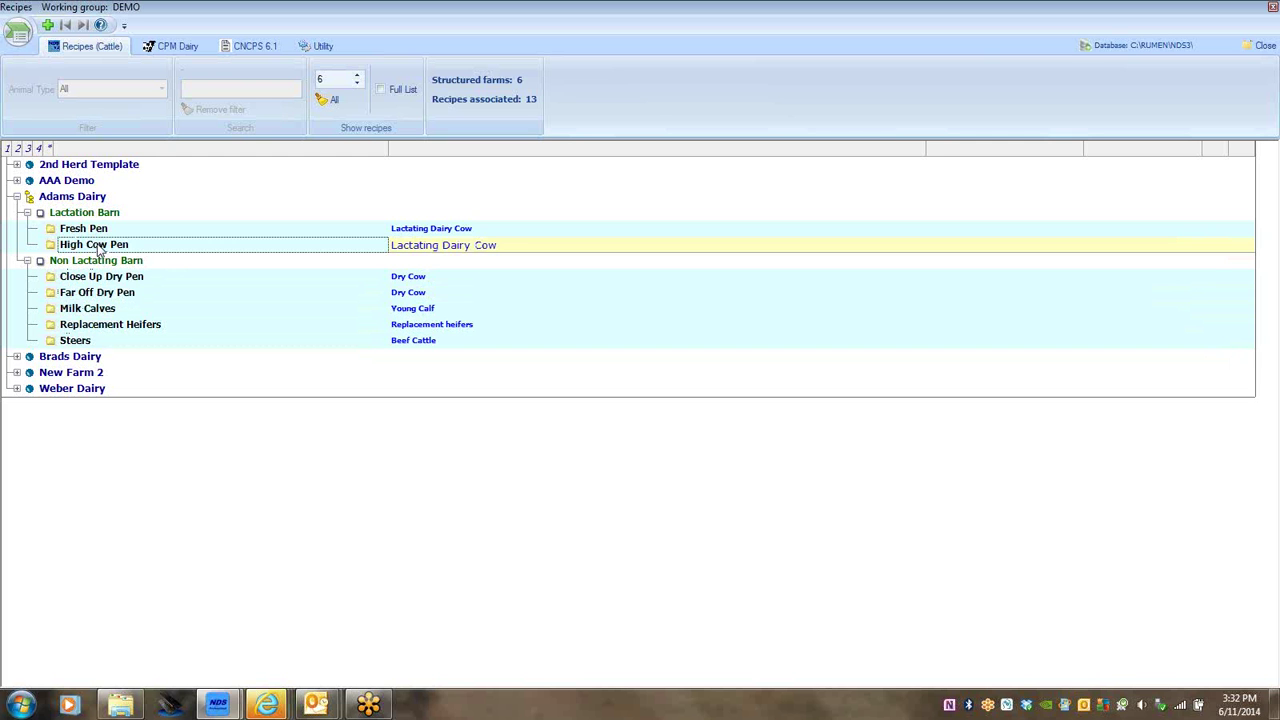
Step: Bring up the New recipe context menu on Adams Dairy's High Cow Pen
right_click(100, 250)
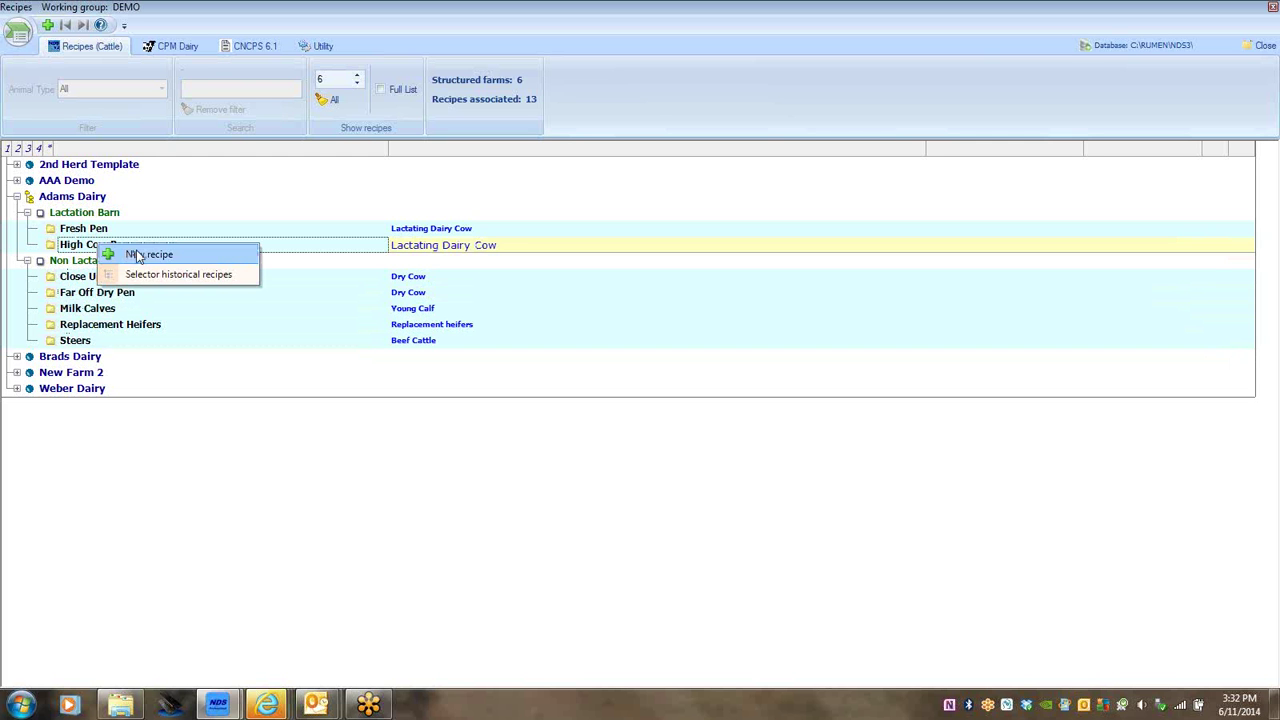